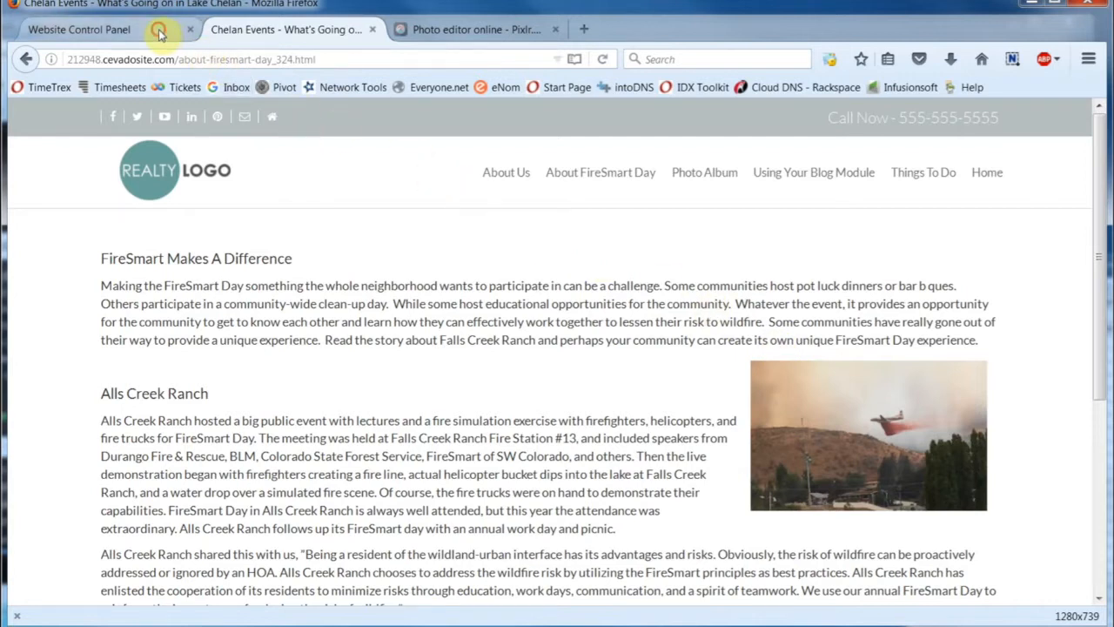
# Switch to the Pixlr site and launch the Pixlr Express web app
pyautogui.click(159, 31)
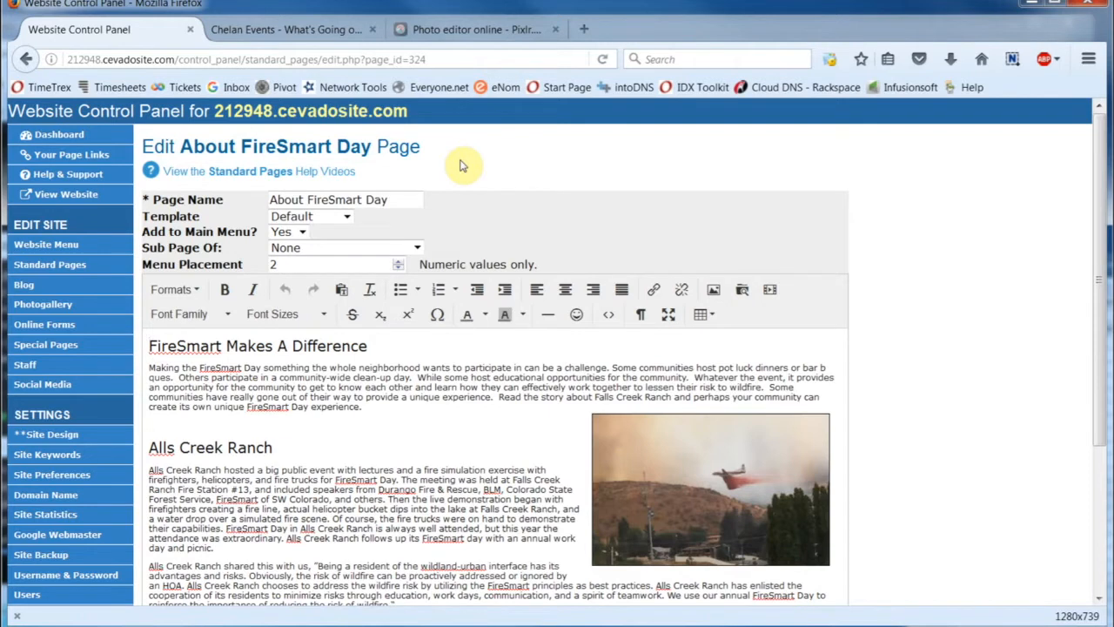
pyautogui.click(459, 30)
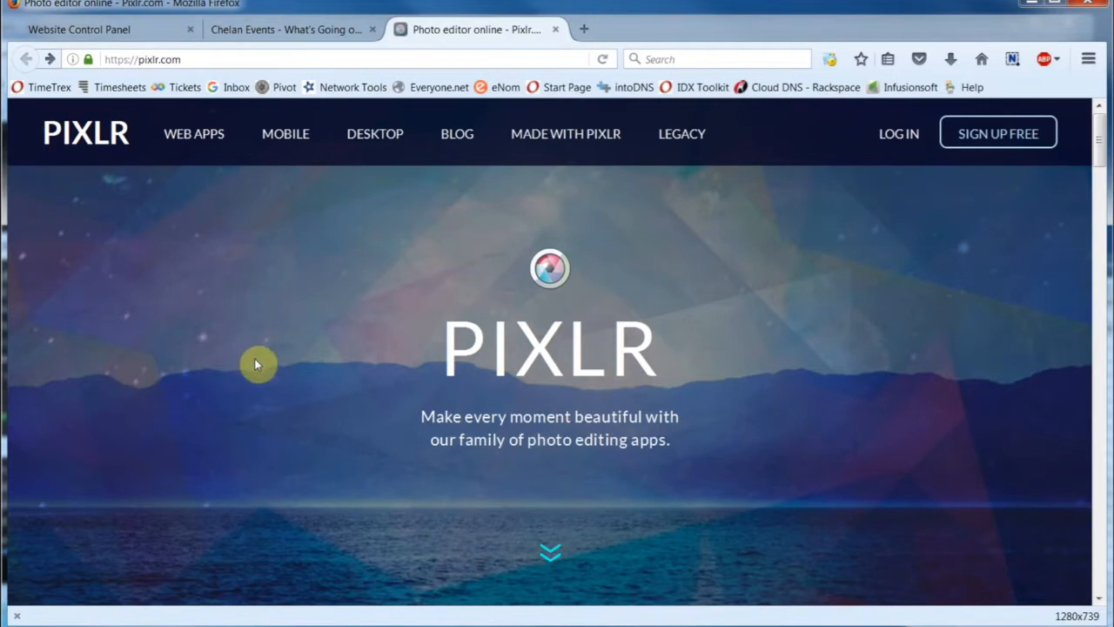
pyautogui.click(186, 141)
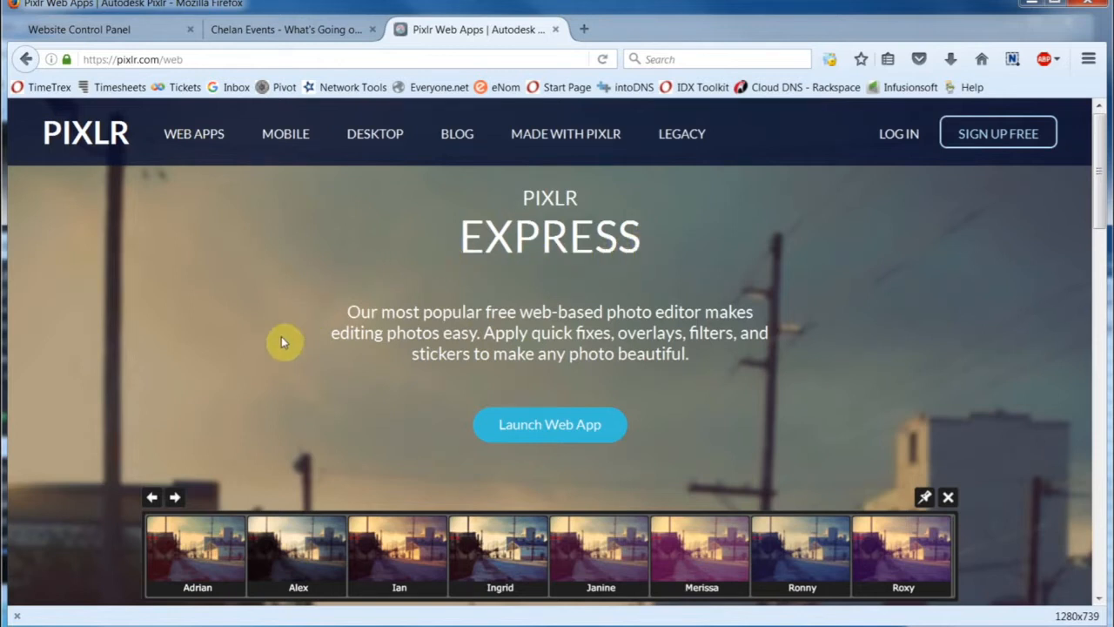
pyautogui.click(547, 423)
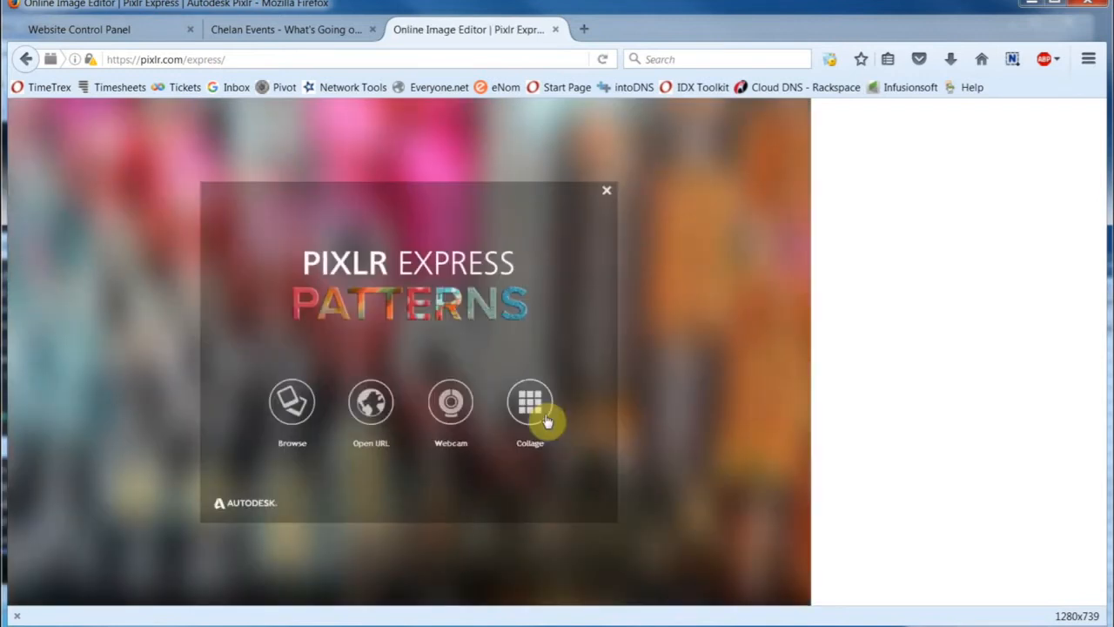
# Open the Fire_Plane image from the Sample Pictures folder for editing
pyautogui.click(292, 402)
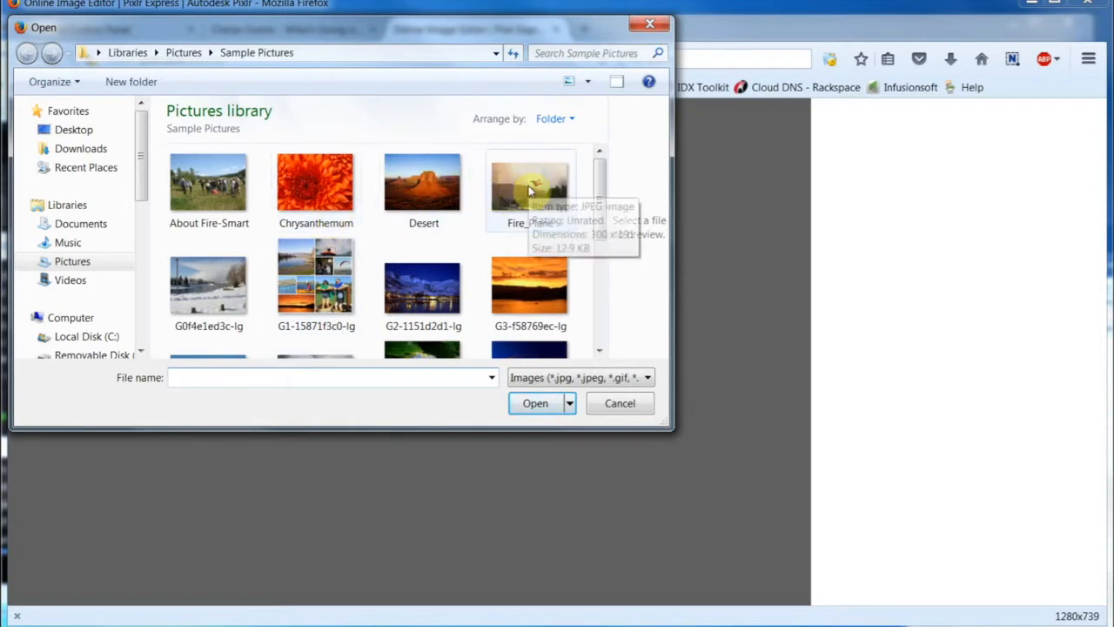
pyautogui.click(528, 189)
pyautogui.doubleClick(528, 188)
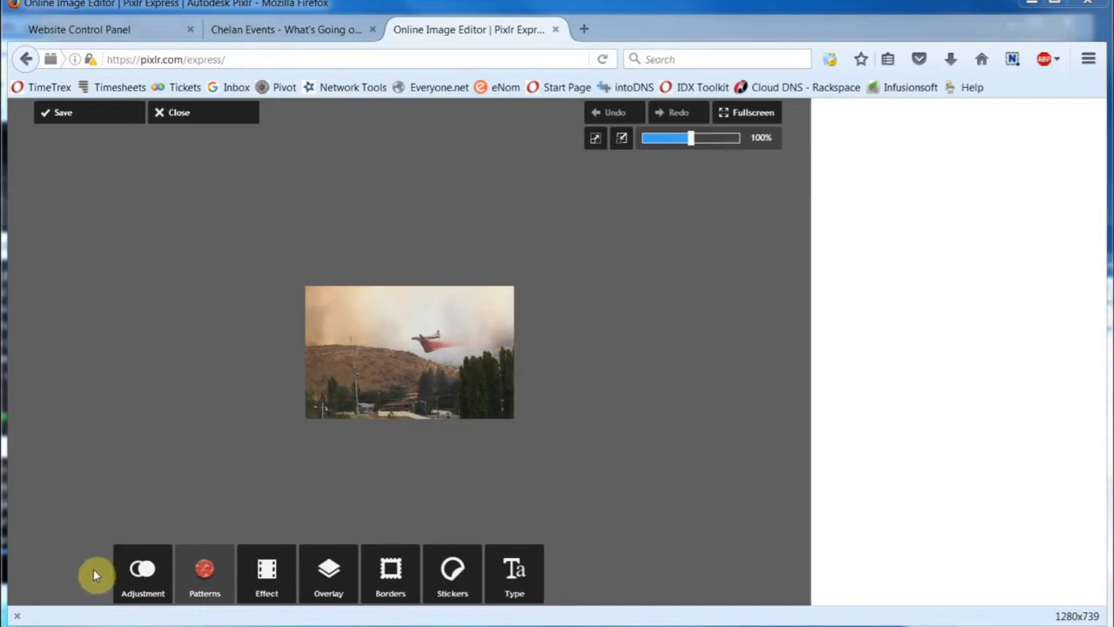
# Crop the photo to about 221 x 159, trimming its left side and lower edge around the plane
pyautogui.click(144, 571)
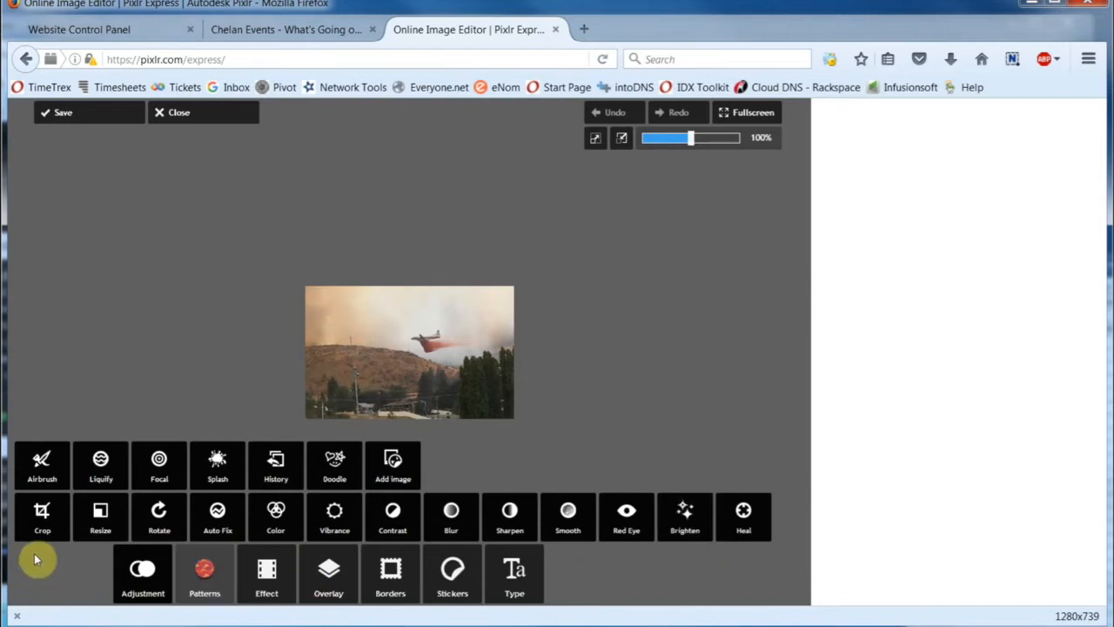
pyautogui.click(39, 530)
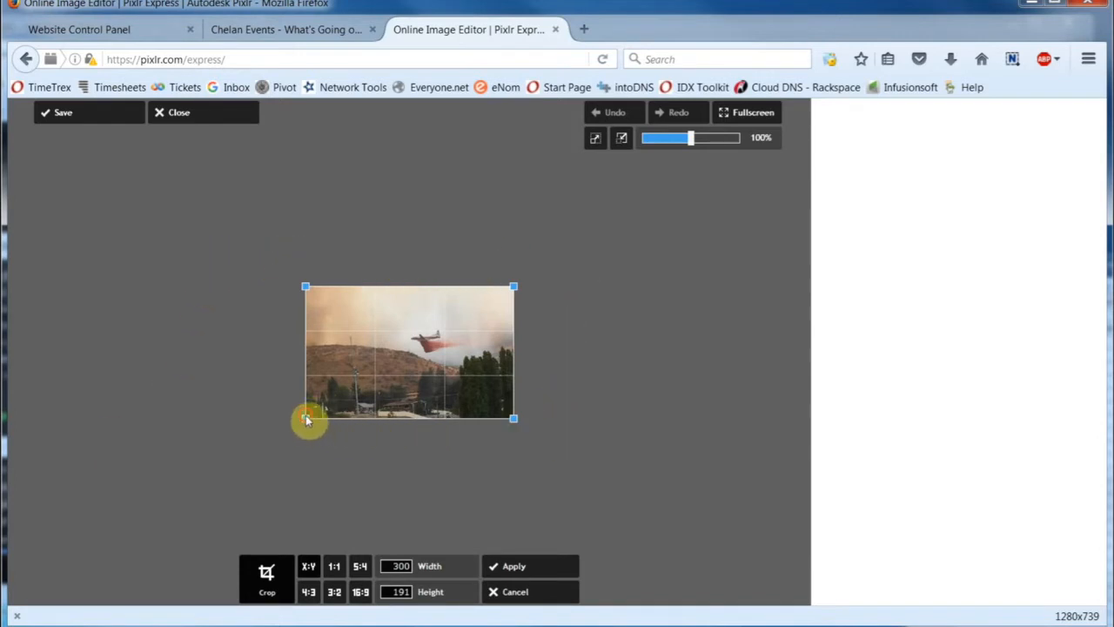
pyautogui.moveTo(306, 420); pyautogui.dragTo(362, 397)
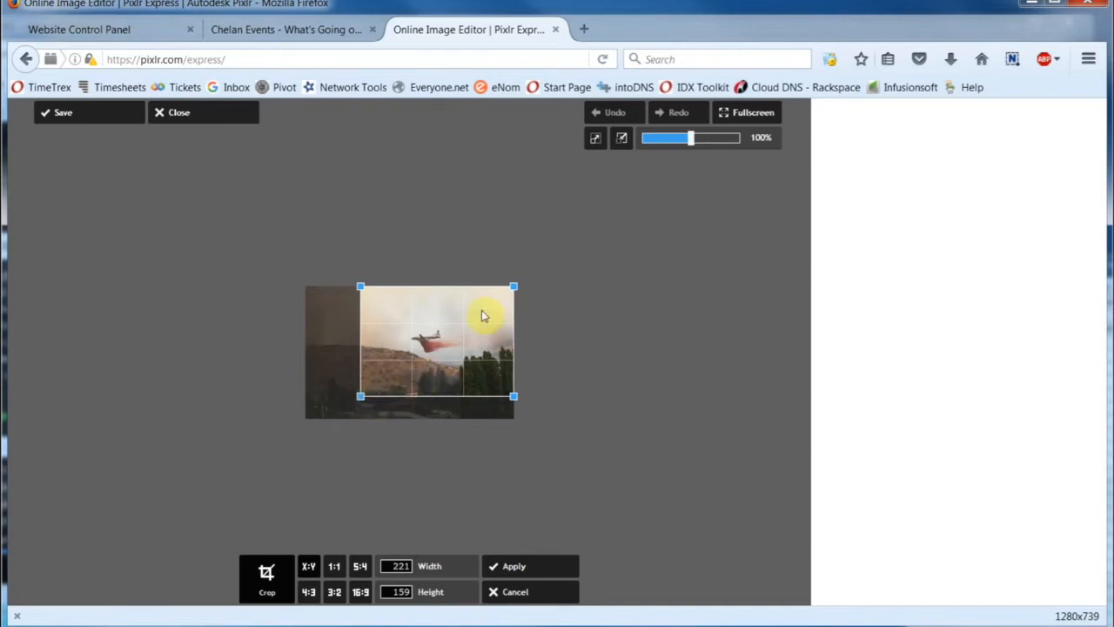
pyautogui.moveTo(455, 325)
pyautogui.mouseDown()
pyautogui.moveTo(374, 319)
pyautogui.moveTo(472, 309)
pyautogui.moveTo(490, 363)
pyautogui.moveTo(393, 368)
pyautogui.moveTo(430, 331)
pyautogui.moveTo(460, 320)
pyautogui.mouseUp()
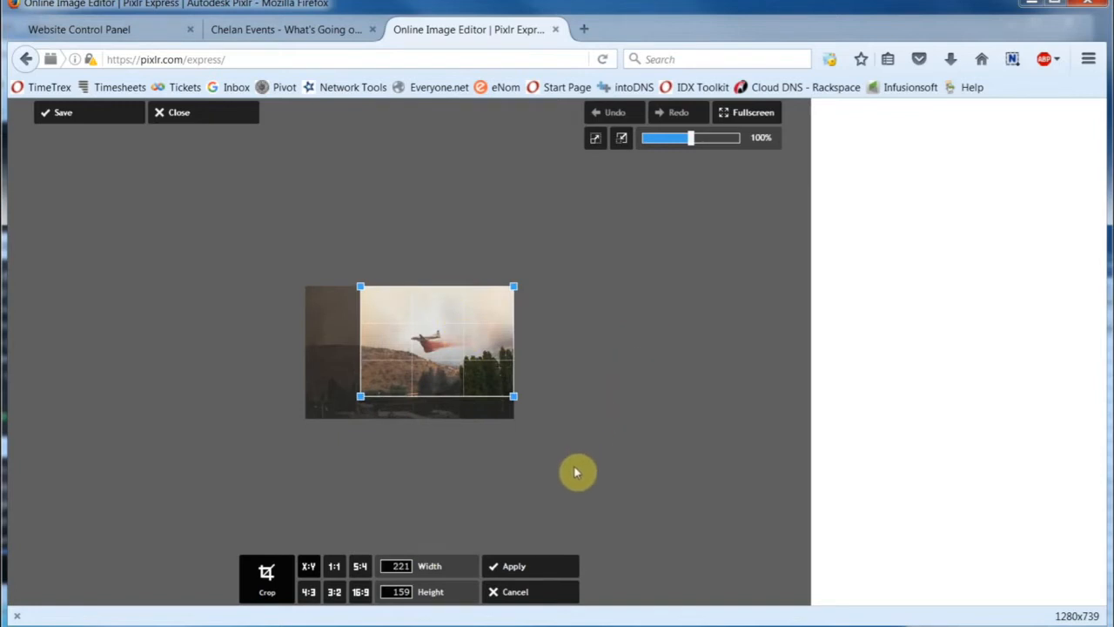
pyautogui.click(513, 567)
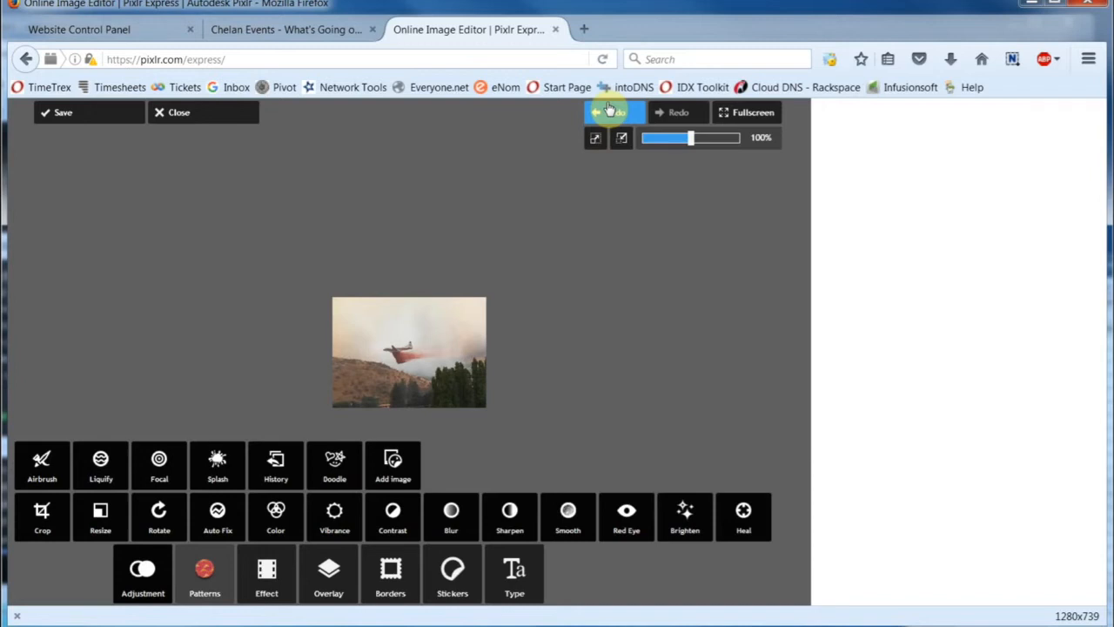
# Save the cropped photo as Fire_Plane_Cropped in the Sample Pictures folder
pyautogui.click(76, 120)
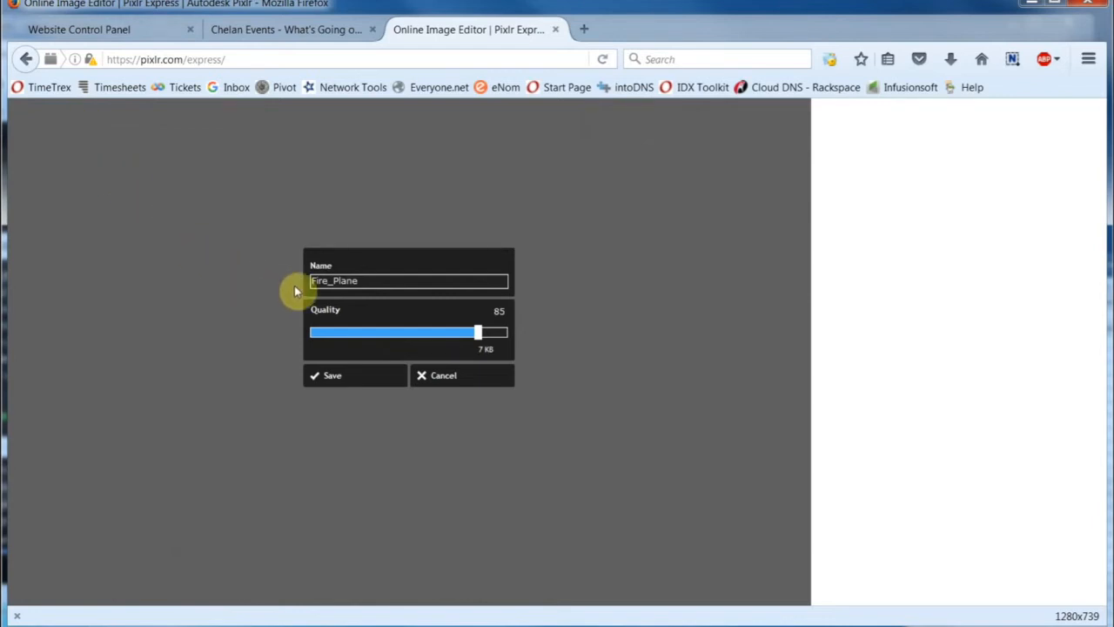
pyautogui.doubleClick(376, 281)
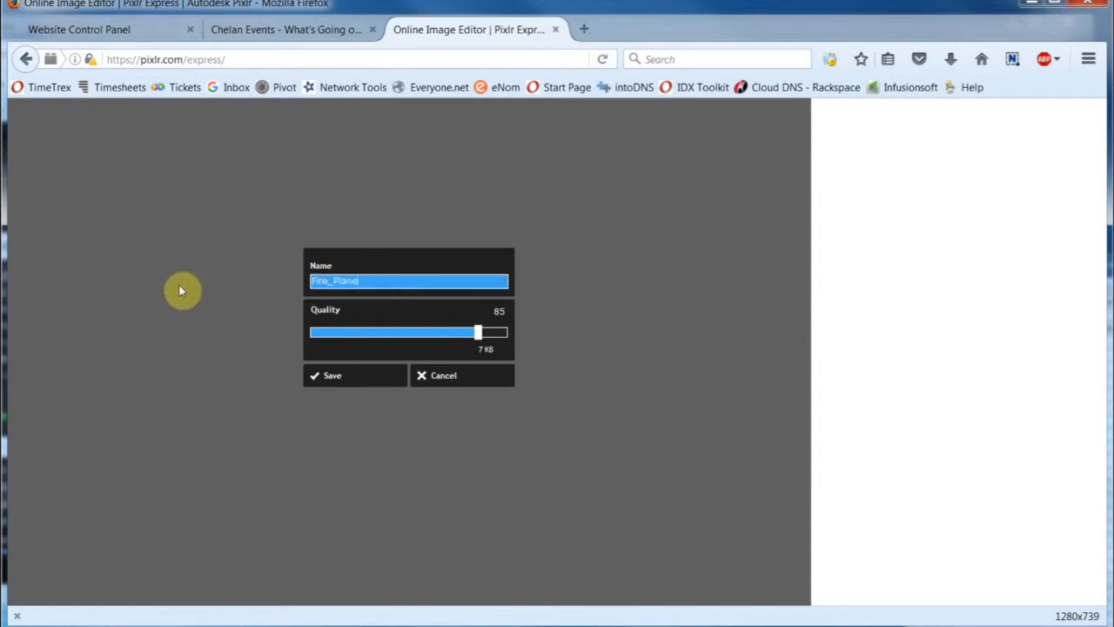
pyautogui.write('_Cropped')
pyautogui.click(179, 286)
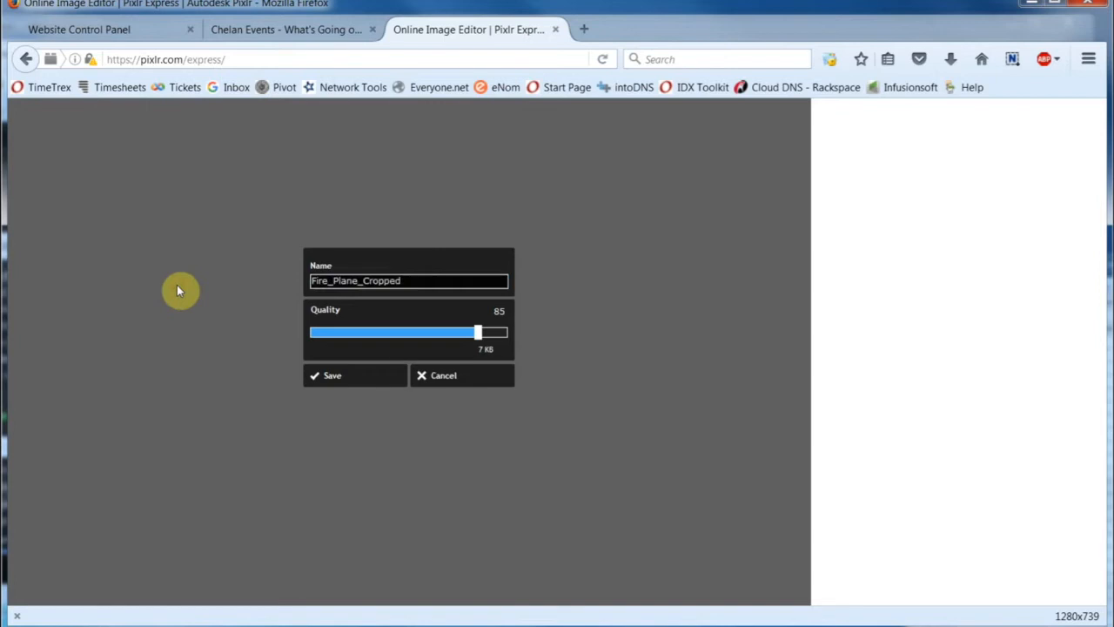
pyautogui.click(315, 374)
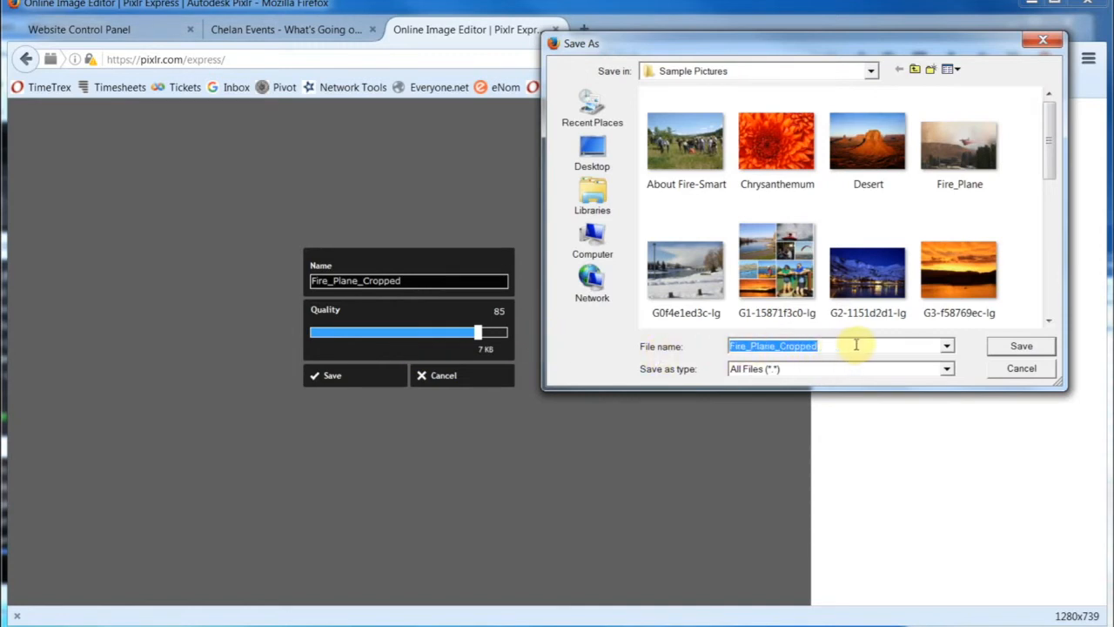
pyautogui.click(1021, 346)
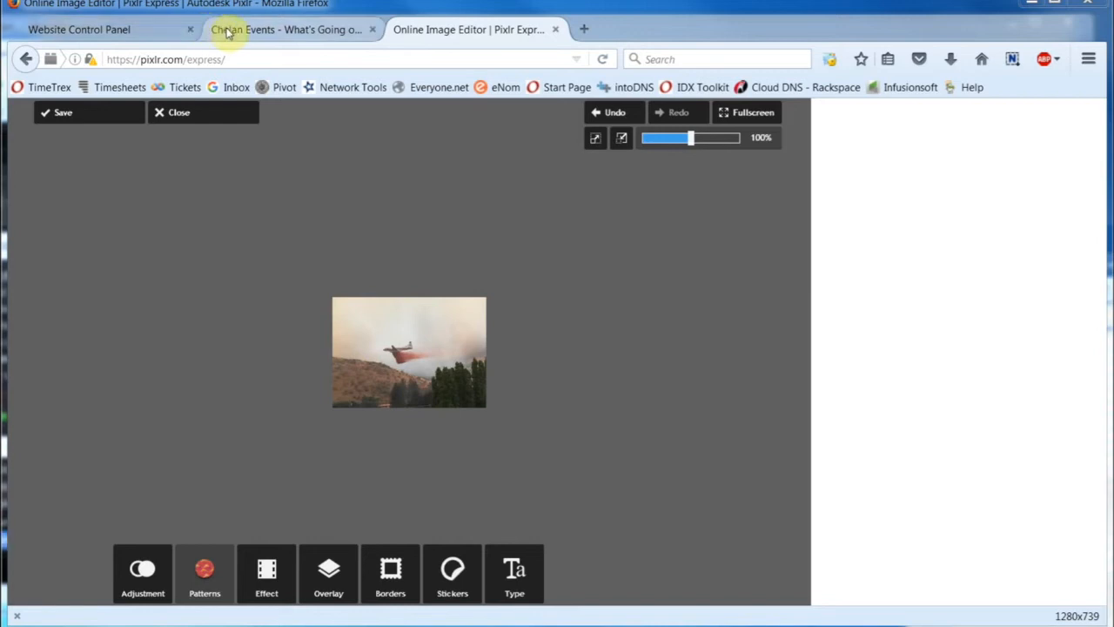
# Switch to the website control panel and delete the fire plane image from the About FireSmart Day page
pyautogui.click(87, 31)
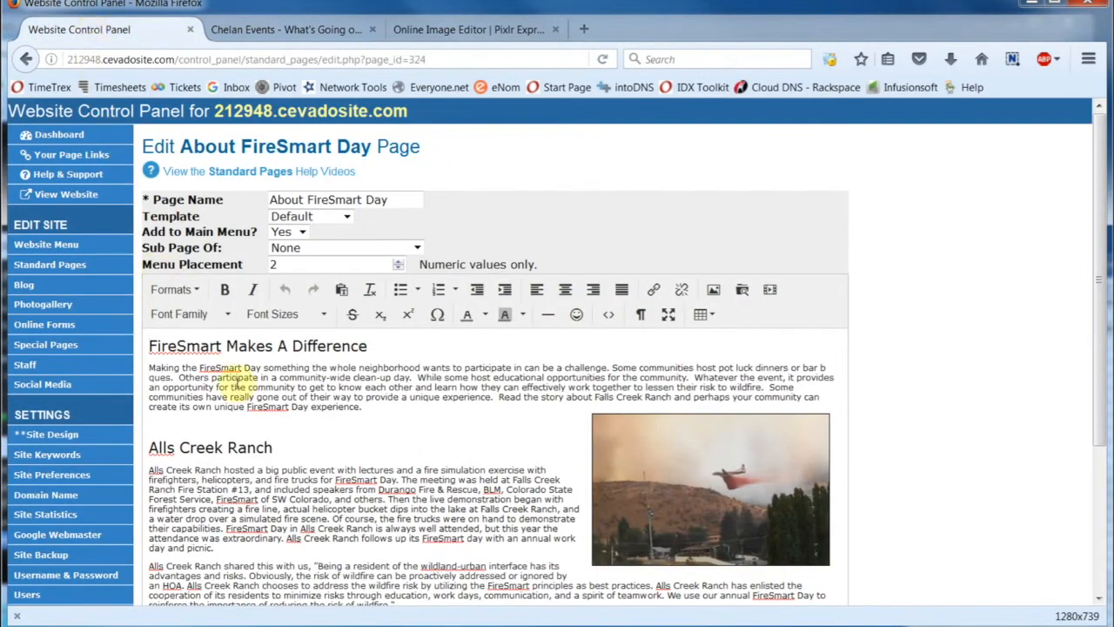
pyautogui.click(640, 461)
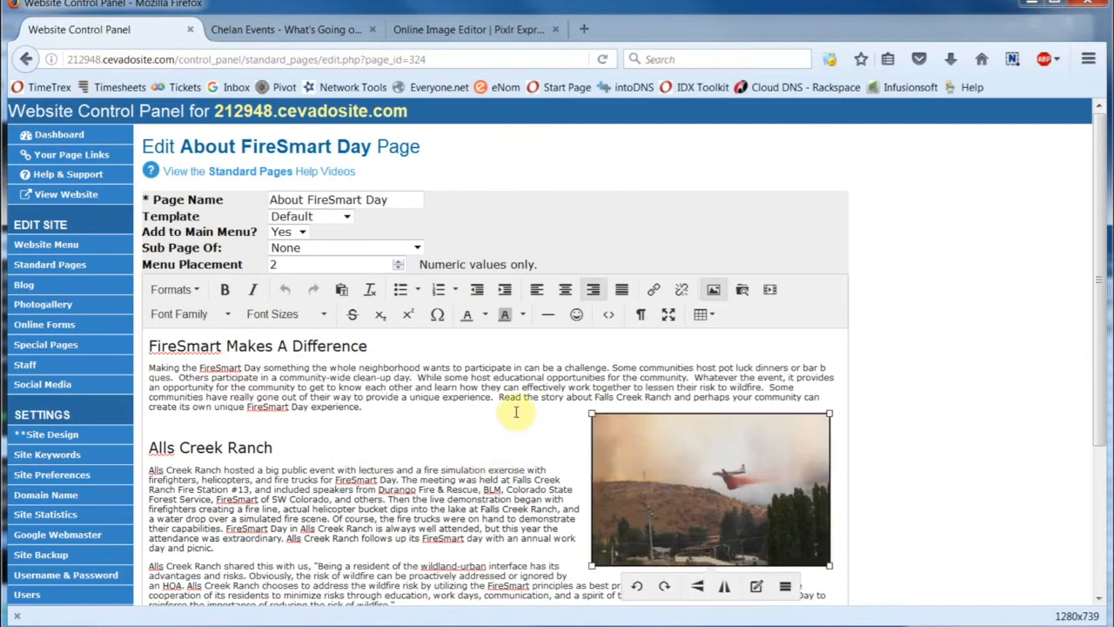
pyautogui.press('Delete')
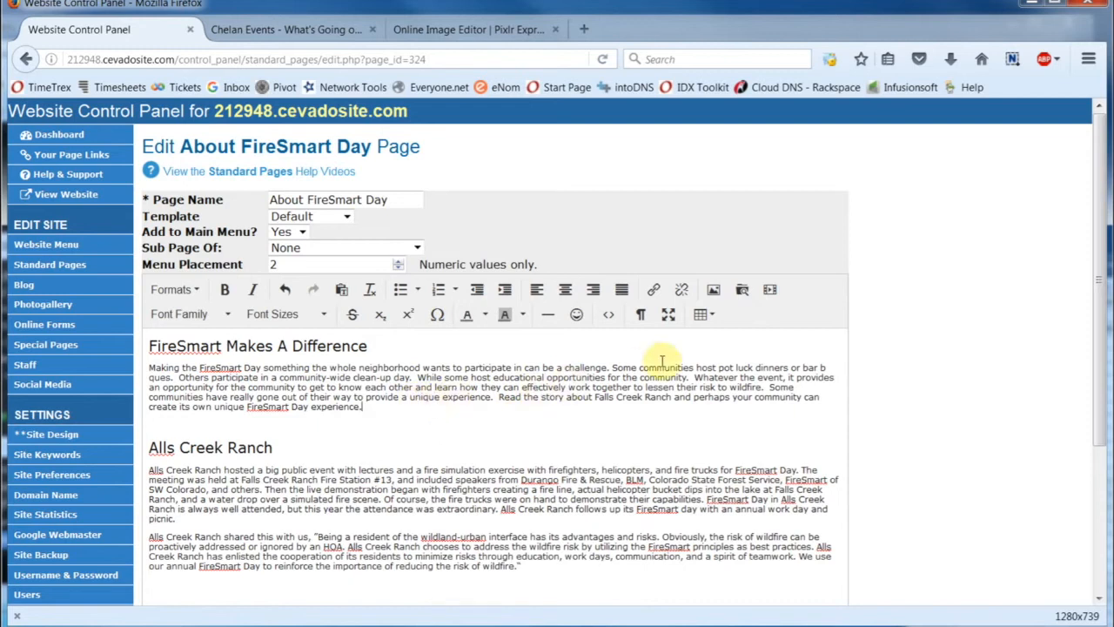
# Upload Fire_Plane_Cropped from the local machine to the site's Images folder and choose it as the source of a new page image
pyautogui.click(713, 294)
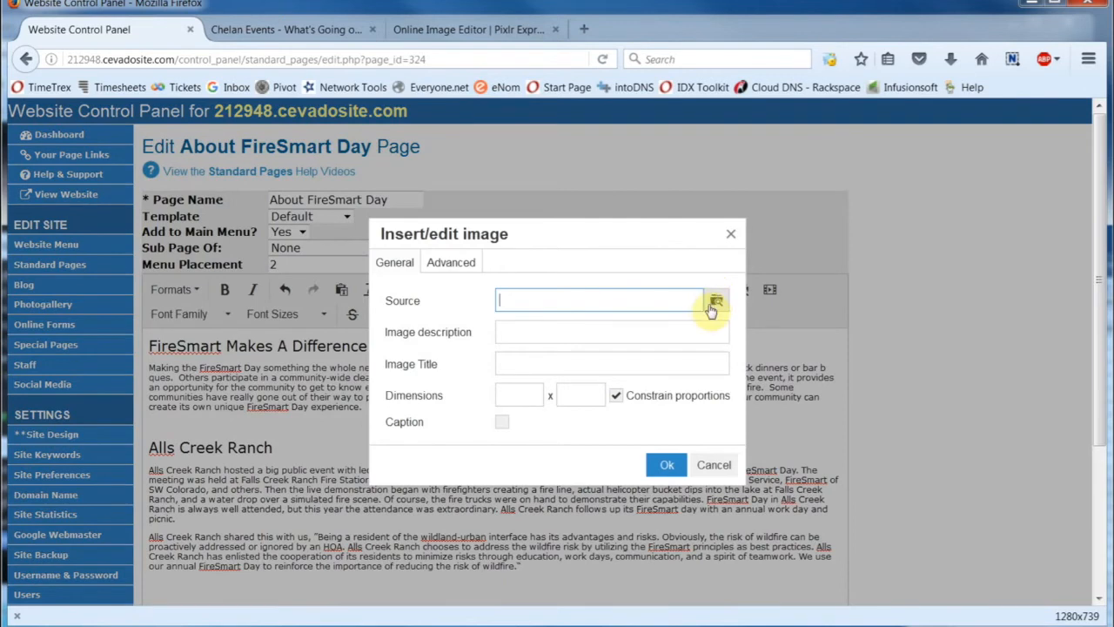
pyautogui.click(716, 302)
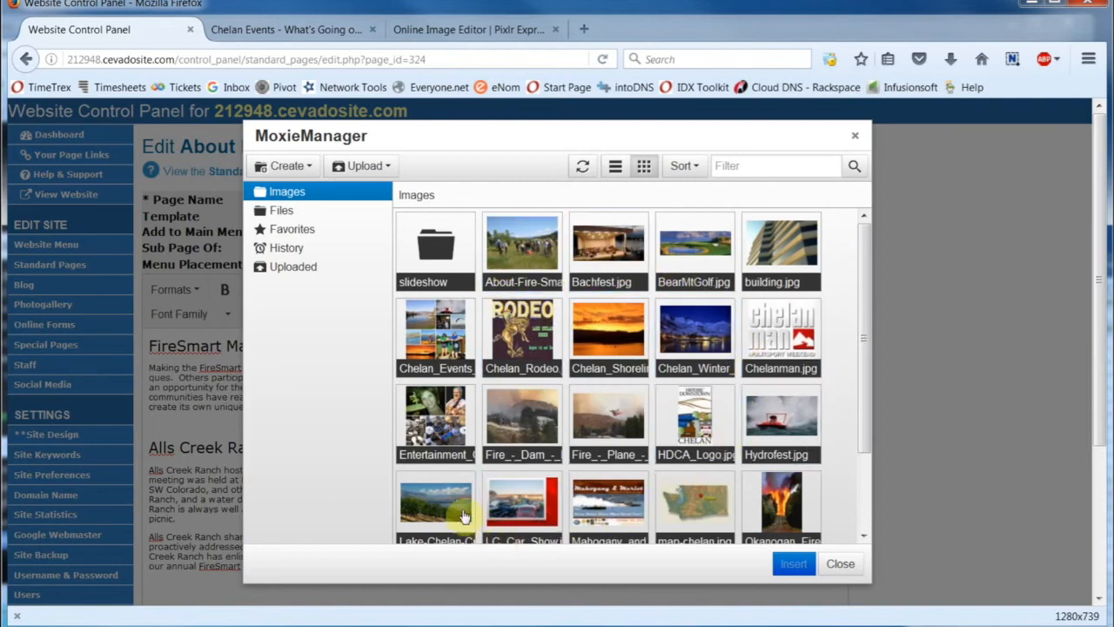
pyautogui.click(371, 174)
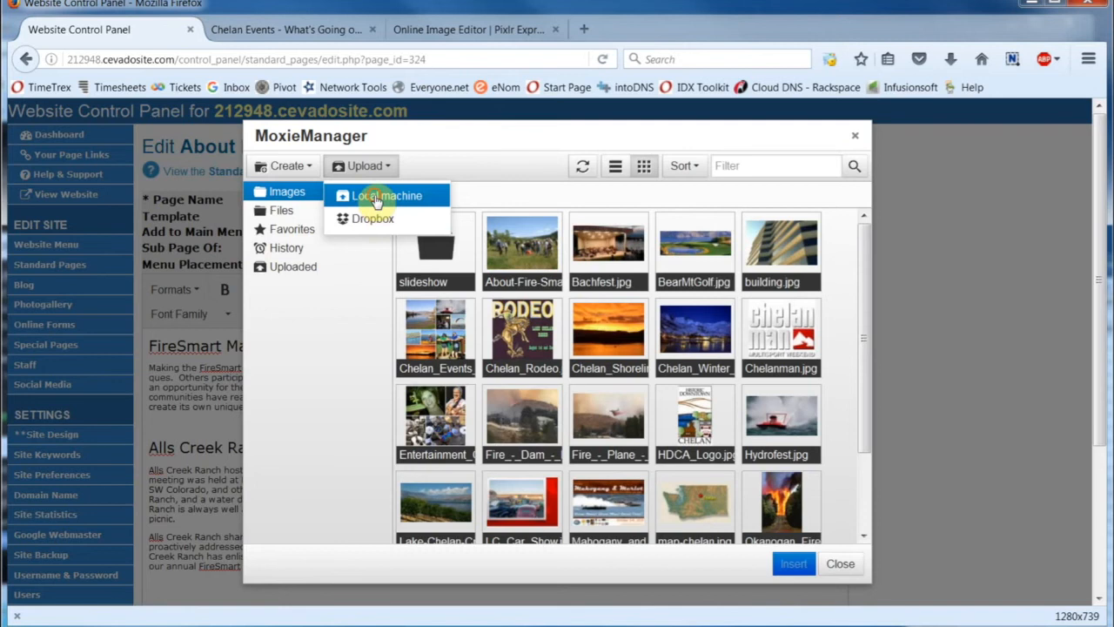
pyautogui.click(376, 198)
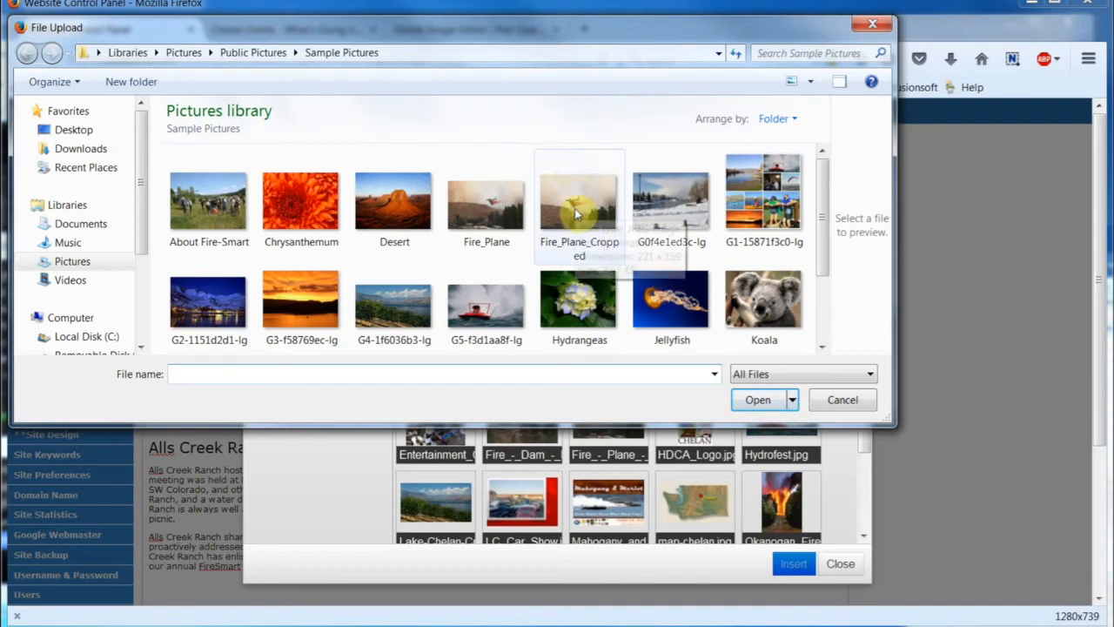
pyautogui.click(573, 196)
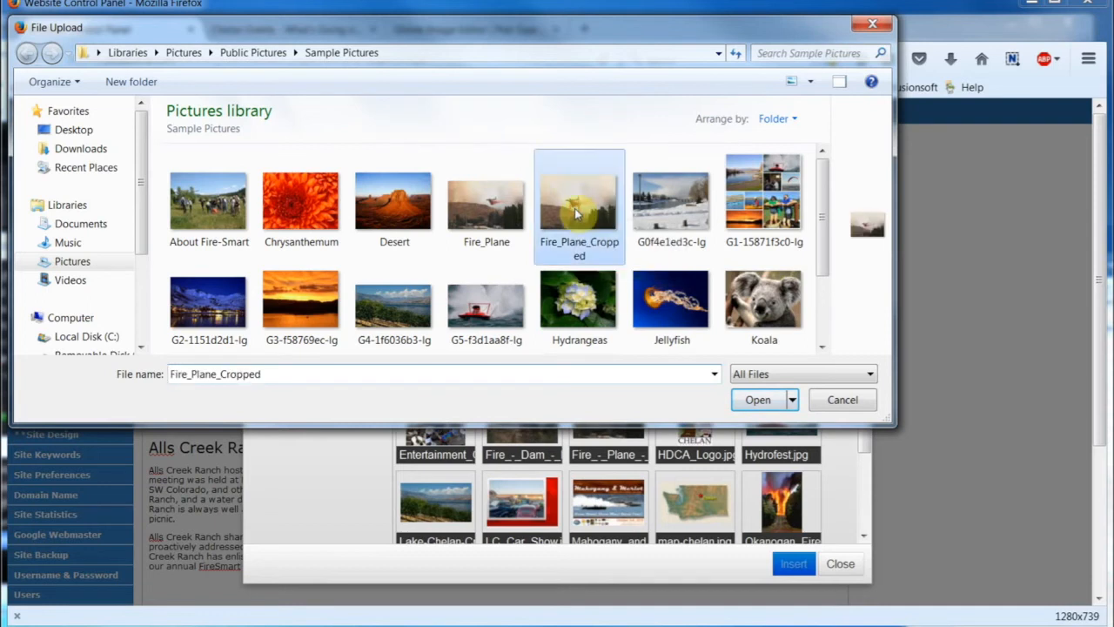
pyautogui.click(753, 399)
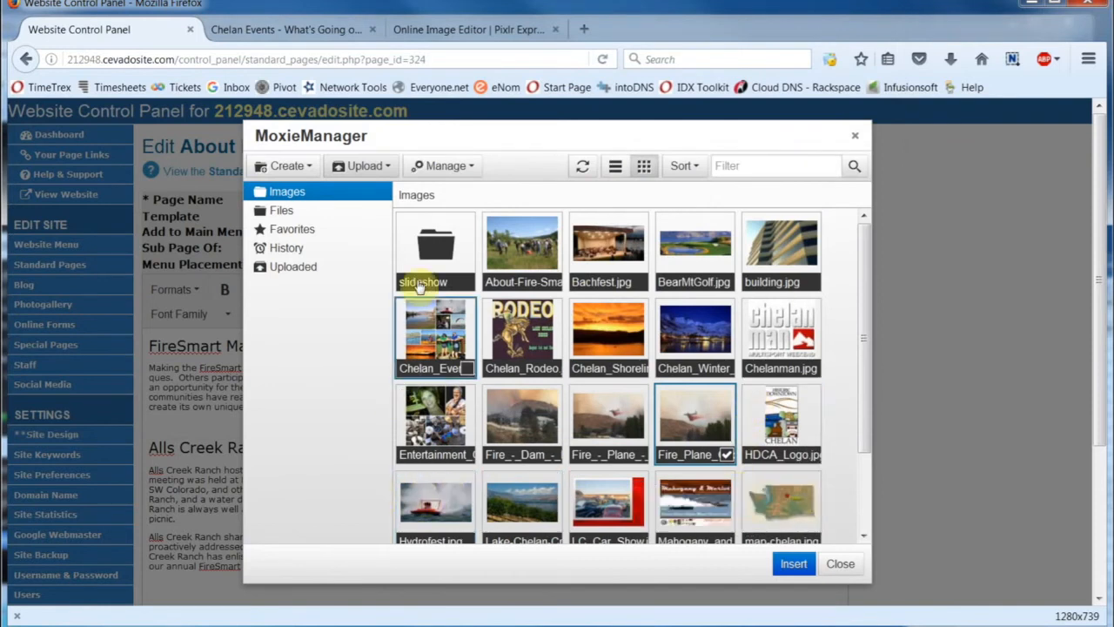
pyautogui.click(726, 453)
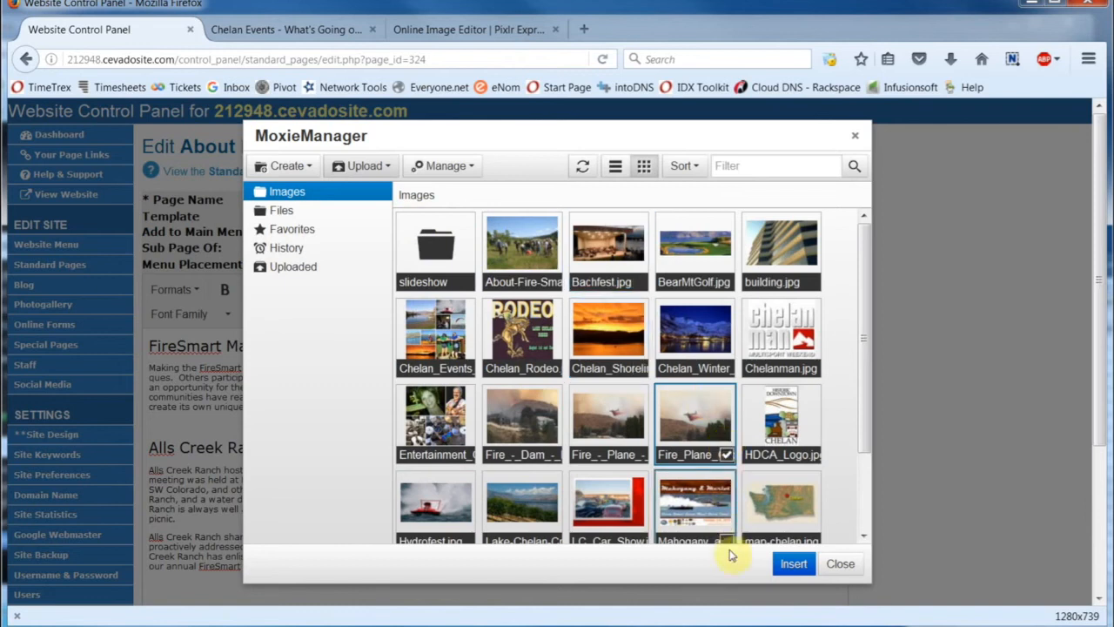
pyautogui.click(790, 564)
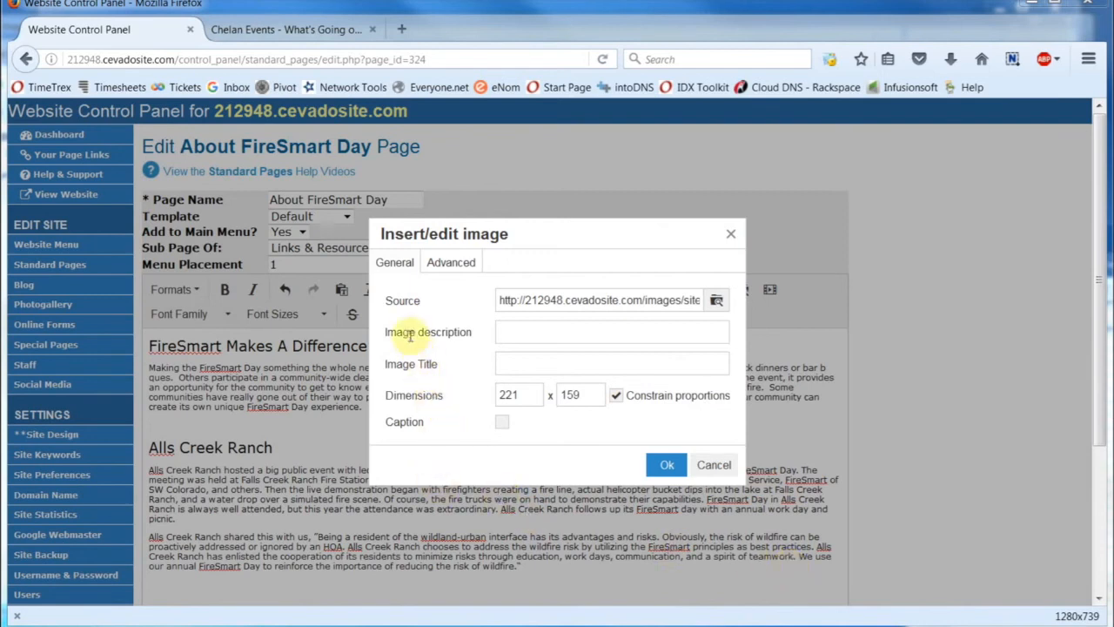
# Paste the copied lake sunset text as the image description and set the image title to "Beautiful Lake Sunset"
pyautogui.click(502, 334)
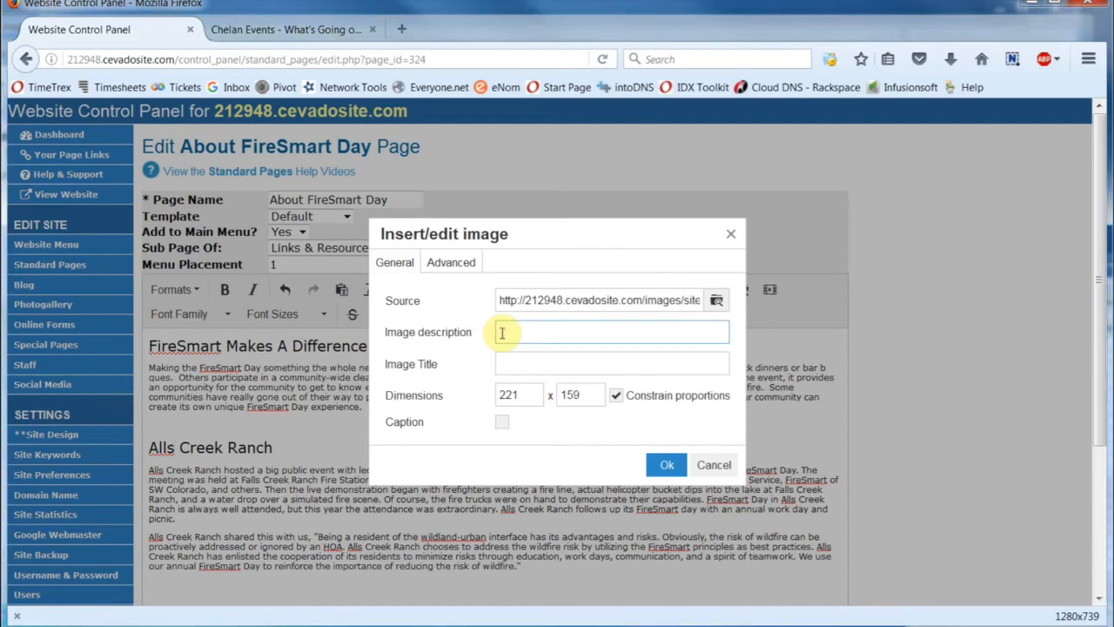
pyautogui.hotkey('ctrl', 'v')
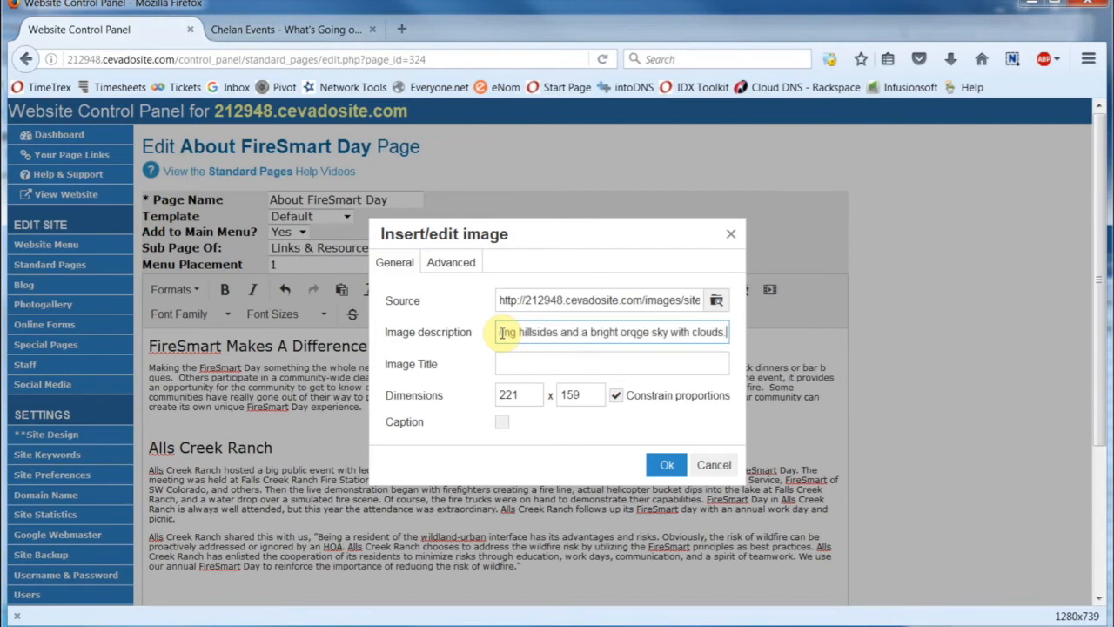
pyautogui.press('Home')
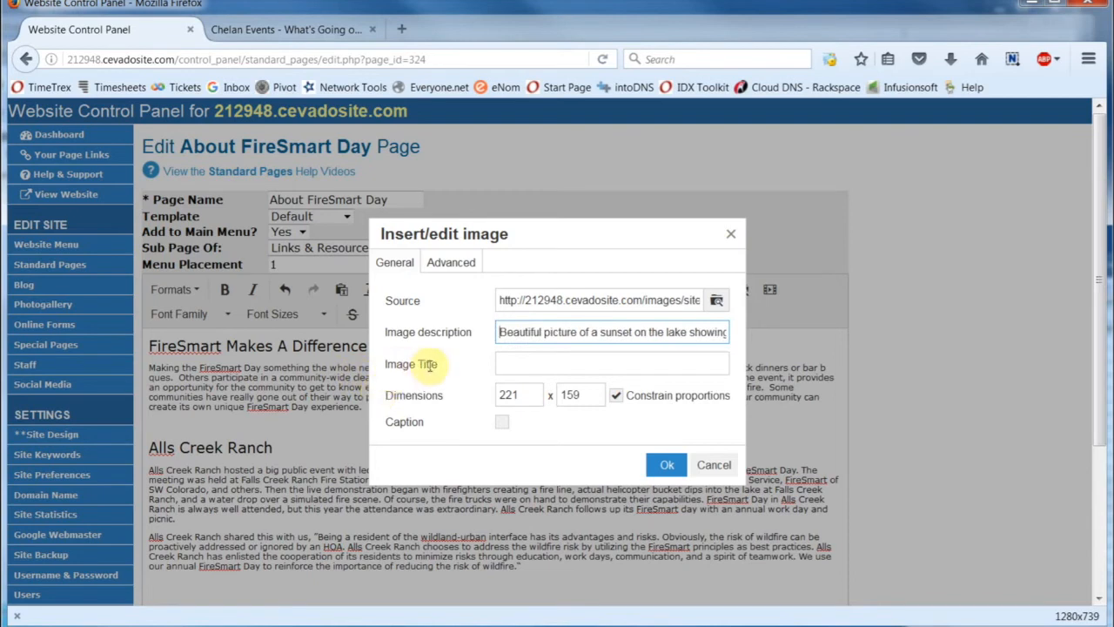
pyautogui.click(507, 361)
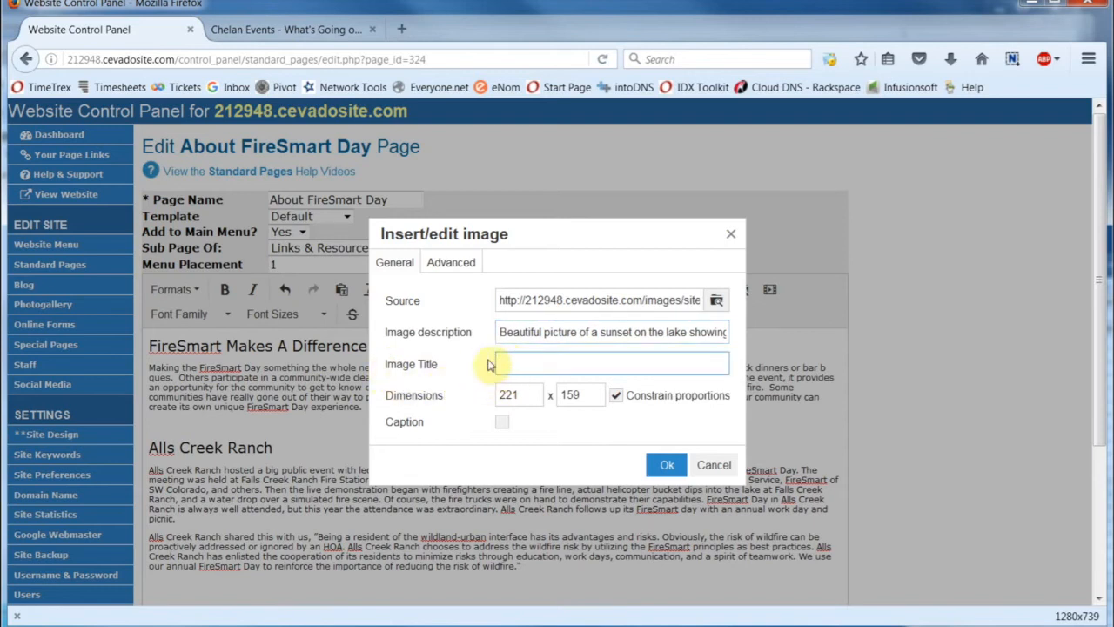
pyautogui.write('Beautiful')
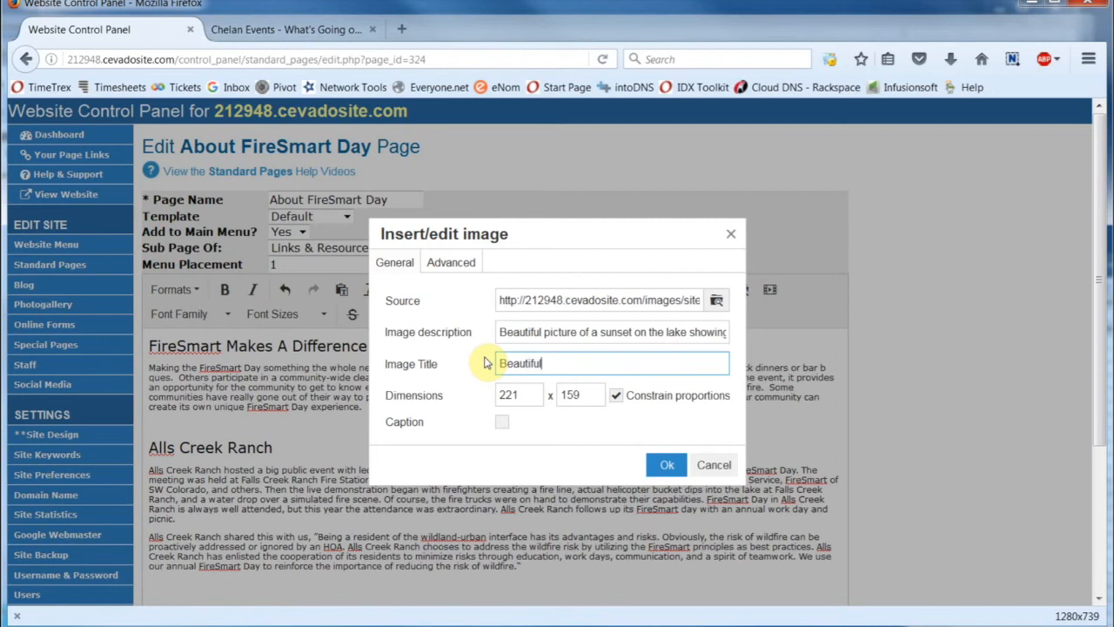
pyautogui.write(' Lake Sunset')
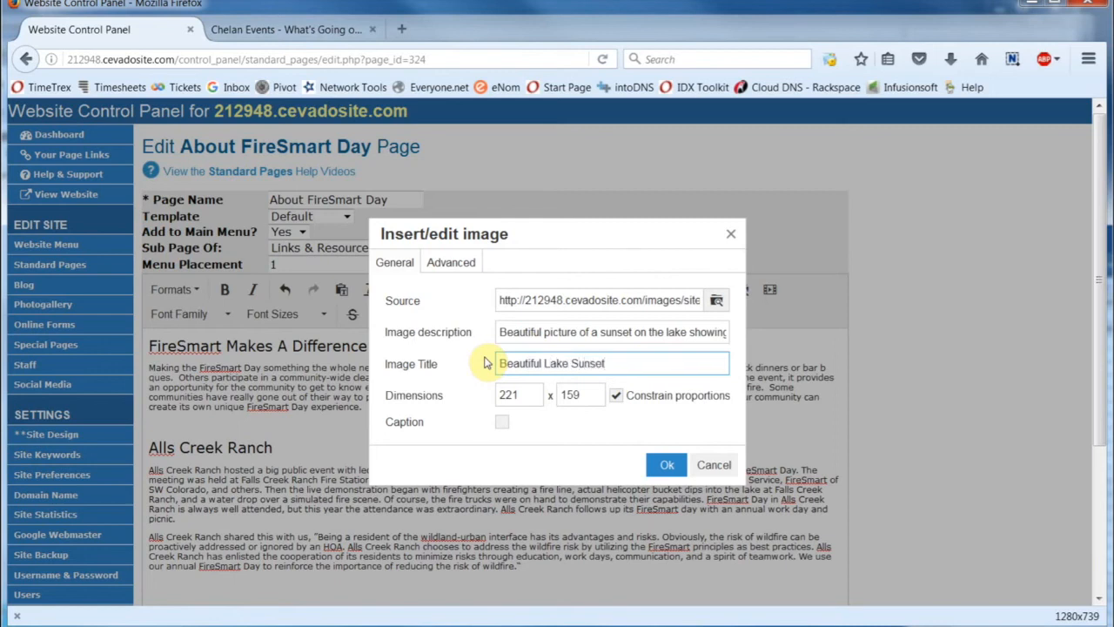
pyautogui.click(443, 385)
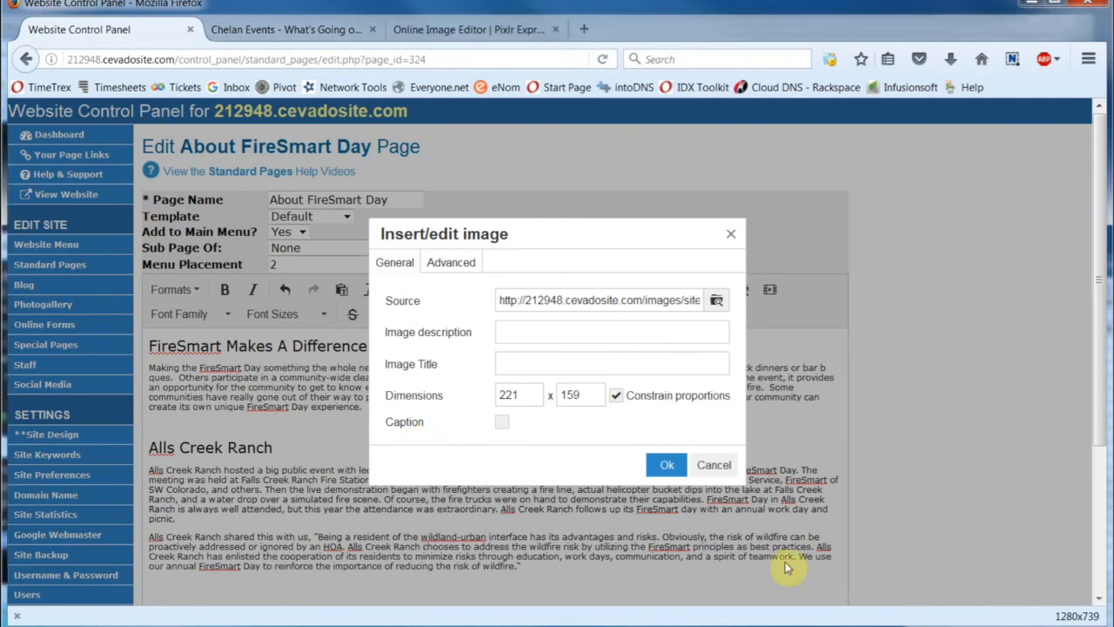
# Set the new image's vertical space to 10, horizontal space to 10 and border to 1
pyautogui.click(441, 265)
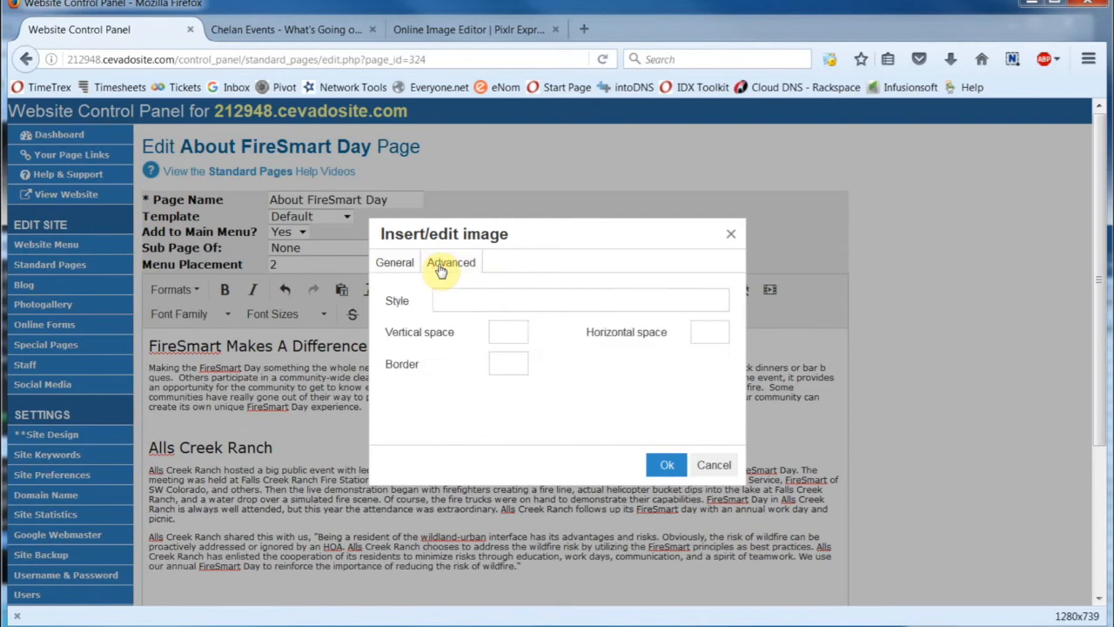
pyautogui.click(504, 330)
pyautogui.write('10')
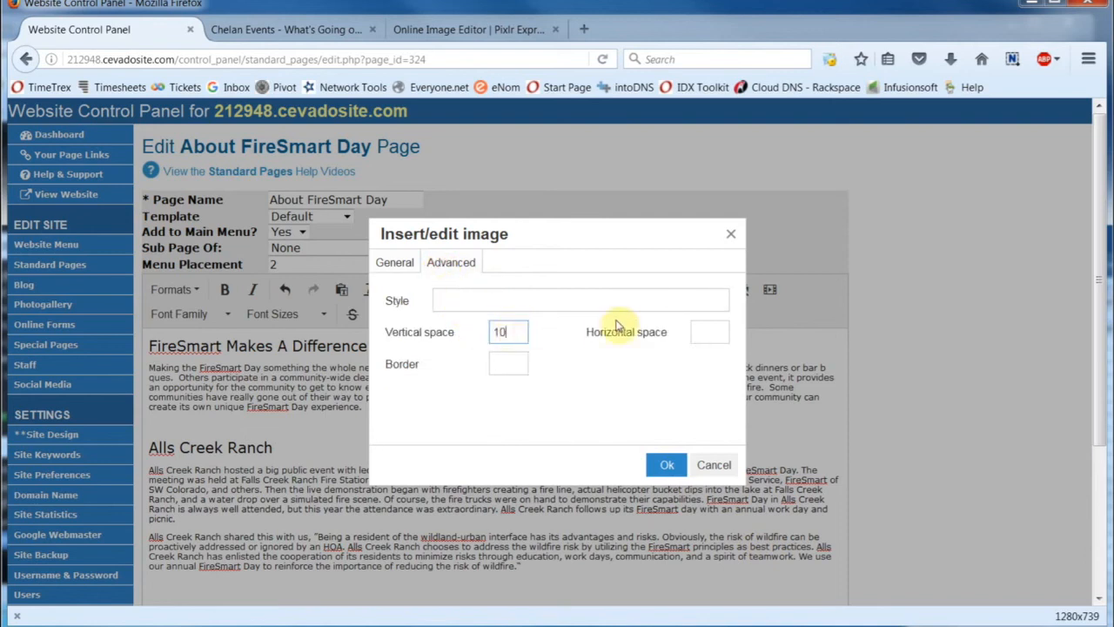
pyautogui.click(695, 331)
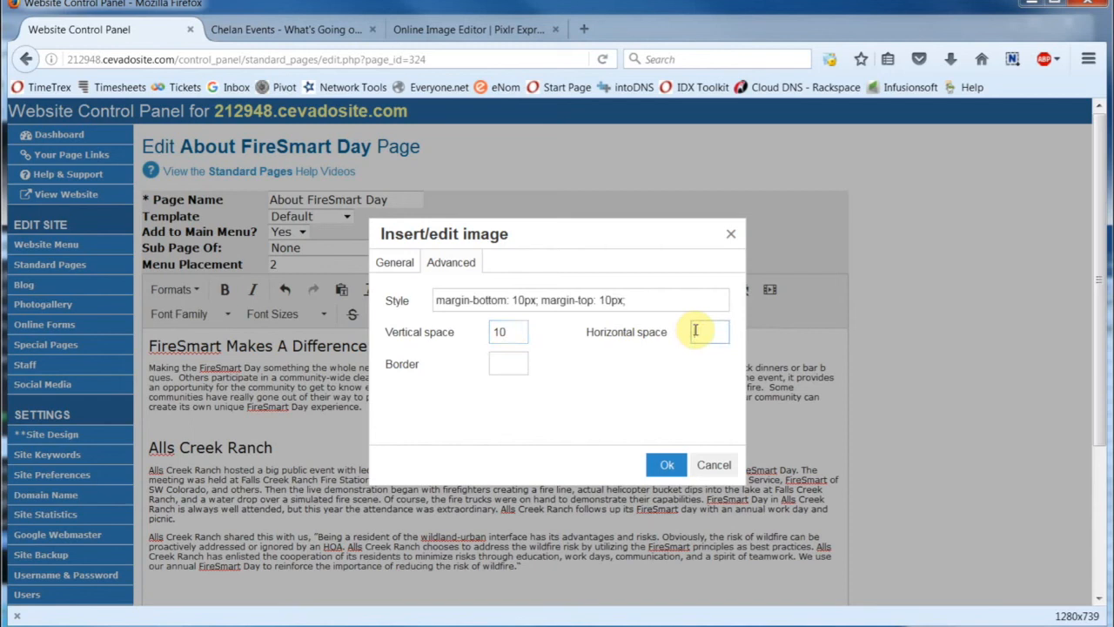
pyautogui.write('10')
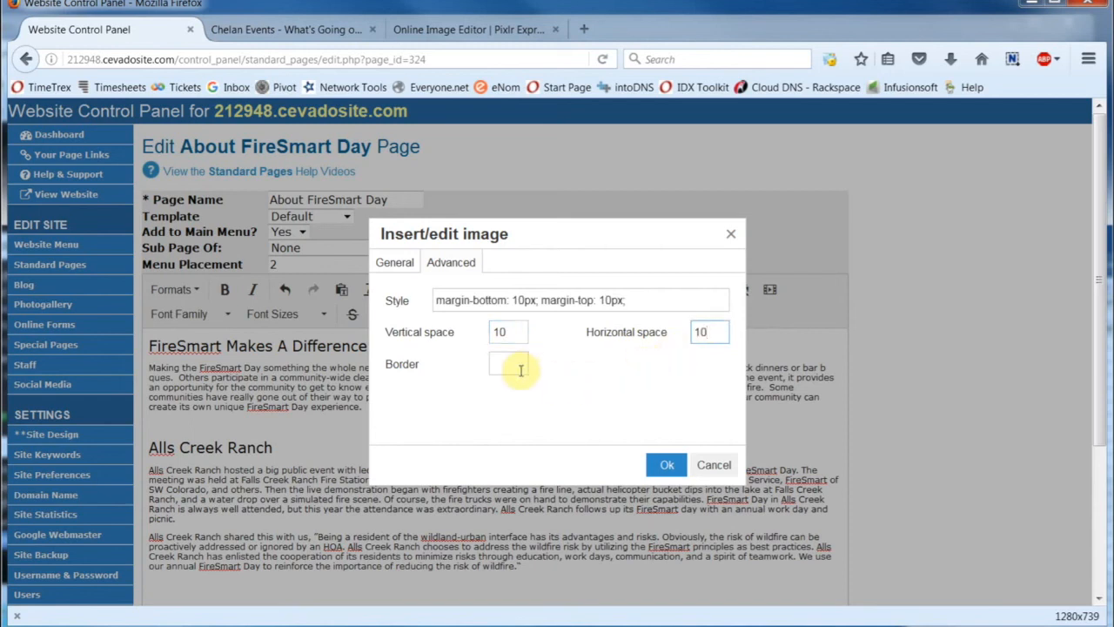
pyautogui.click(497, 365)
pyautogui.write('1')
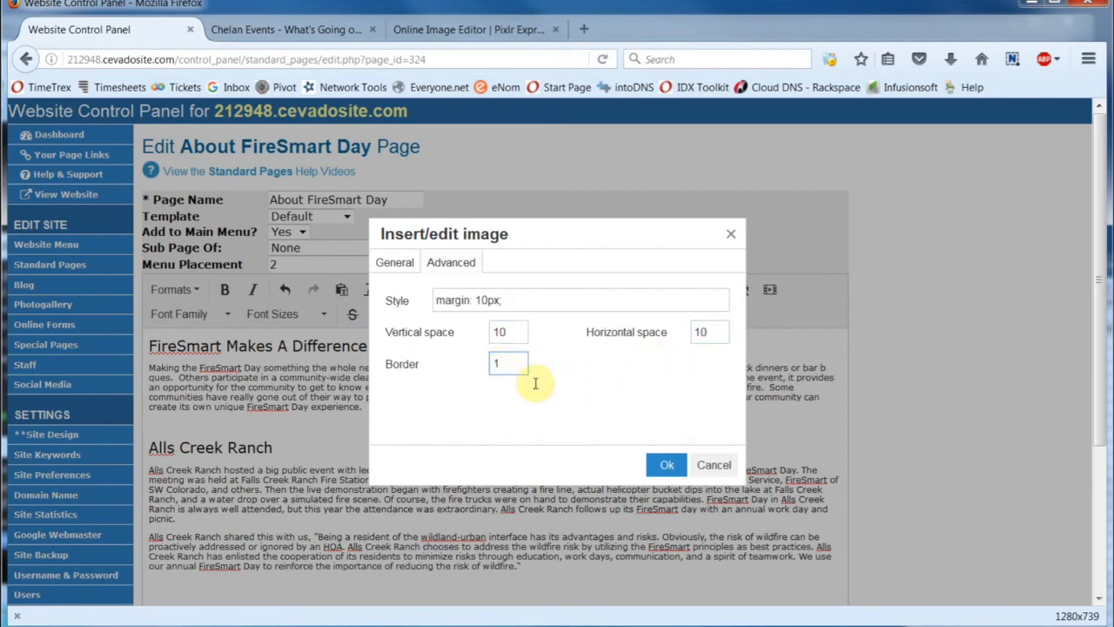
# Insert the cropped fire plane image into the page and align it to the right of the text
pyautogui.click(665, 465)
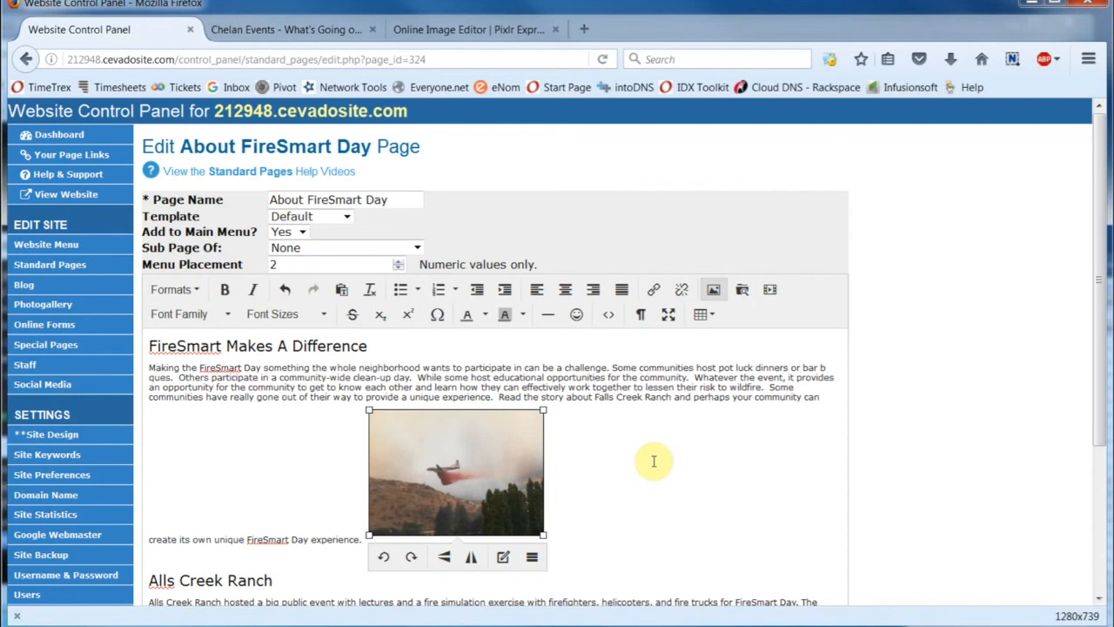
pyautogui.click(595, 291)
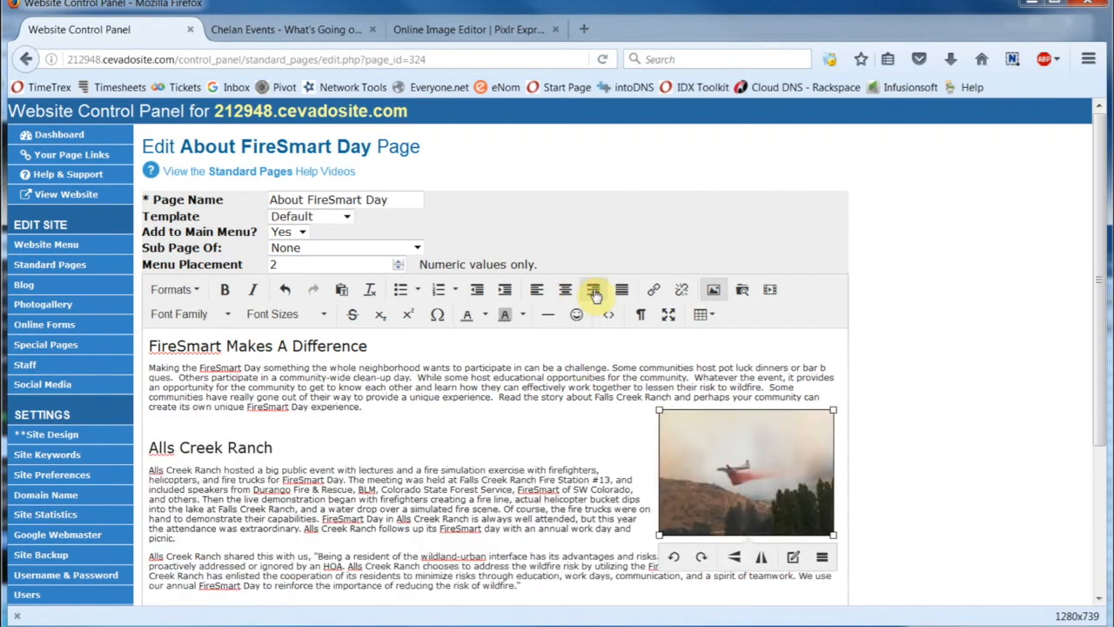
pyautogui.click(609, 437)
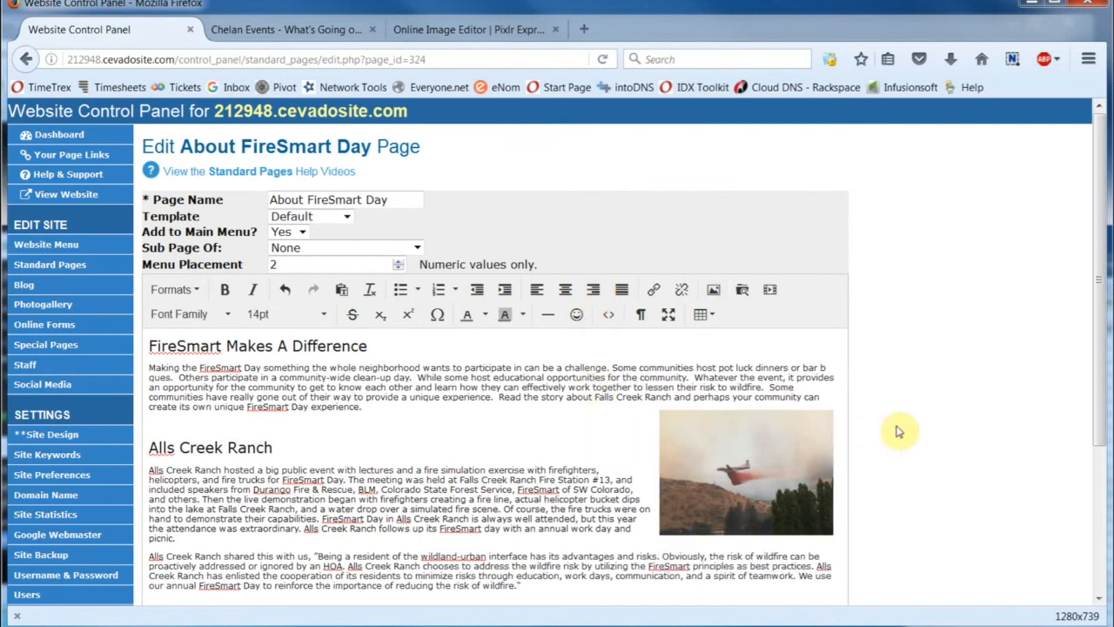
# Save the About FireSmart Day page and reload its live version on the public website
pyautogui.scroll(-4, 903, 428)
pyautogui.click(207, 562)
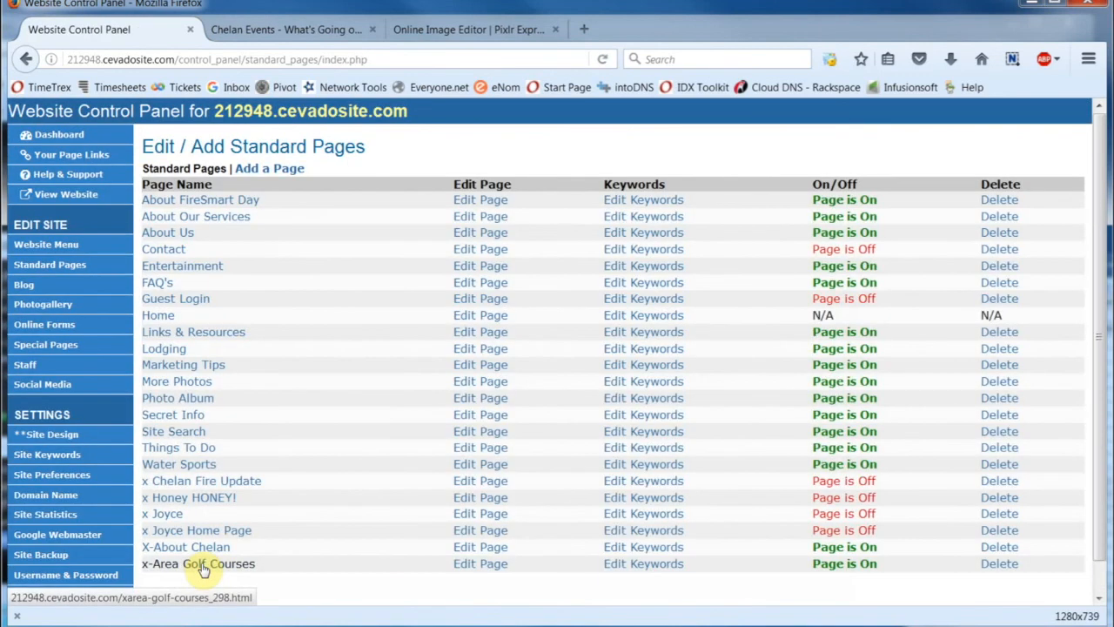
pyautogui.click(299, 31)
pyautogui.click(603, 59)
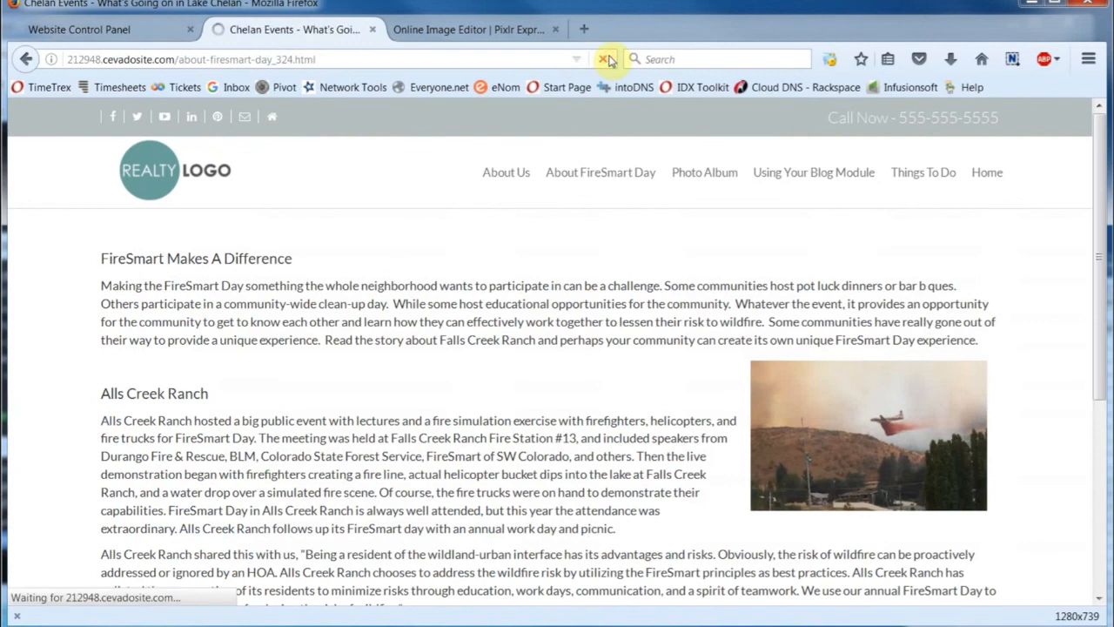